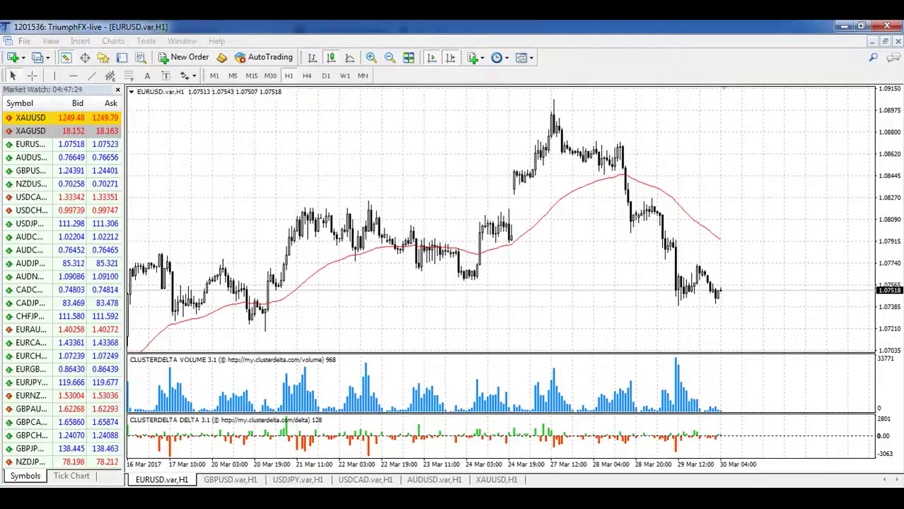
# Compare the 6E futures chart on Signals4Deals with the EURUSD H1 chart in the trading terminal, checking prices around the moving average's end
pyautogui.hotkey('alt', 'Tab')
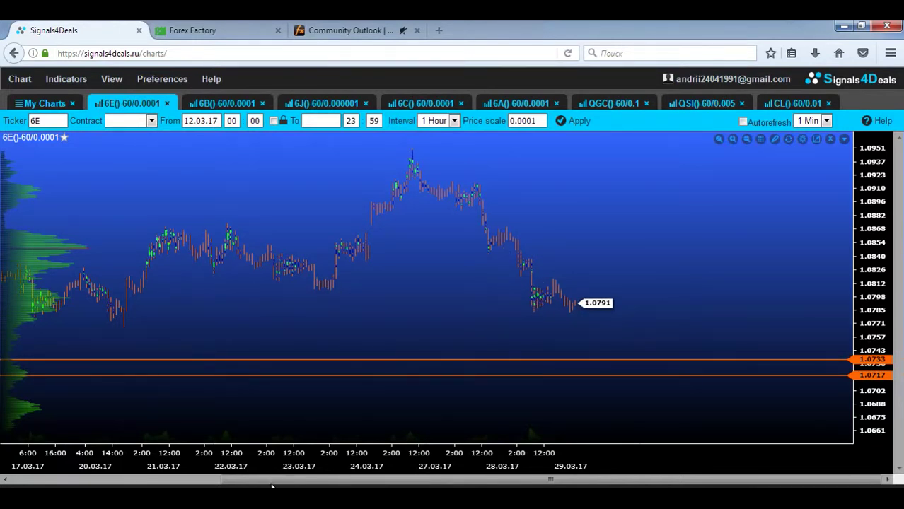
pyautogui.click(844, 25)
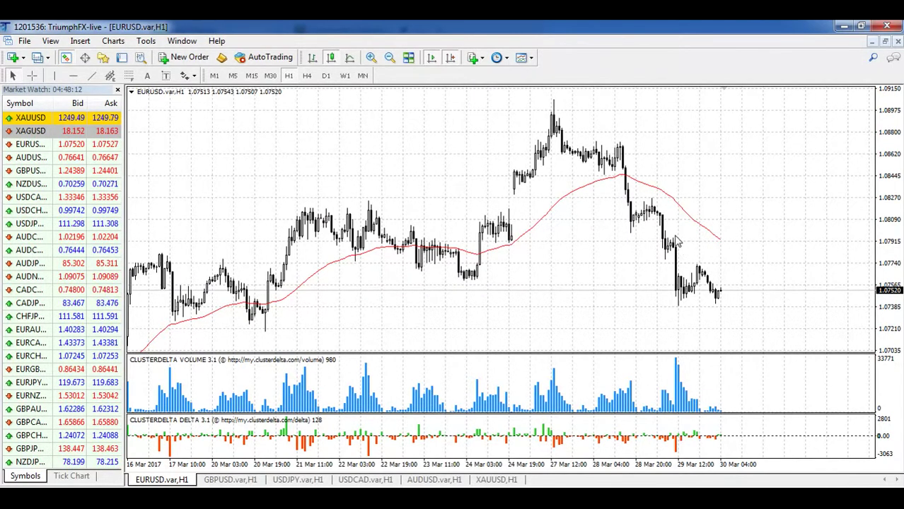
pyautogui.middleClick(729, 239)
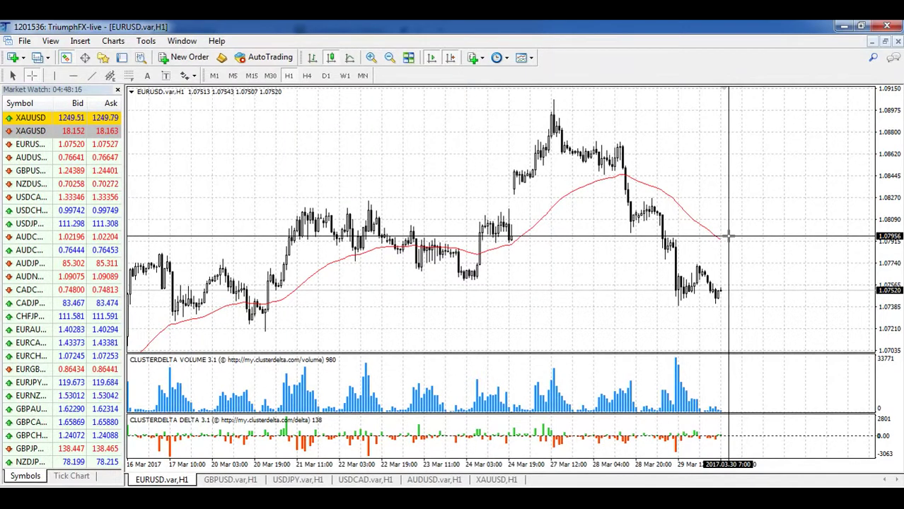
pyautogui.middleClick(728, 238)
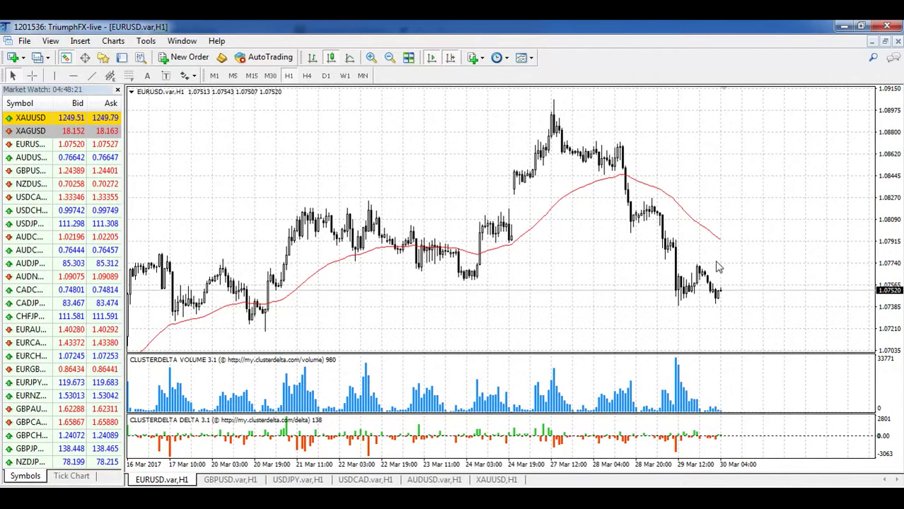
# Examine EURUSD over a longer period and measure the distance from the latest price area down to the red level lines
pyautogui.click(389, 58)
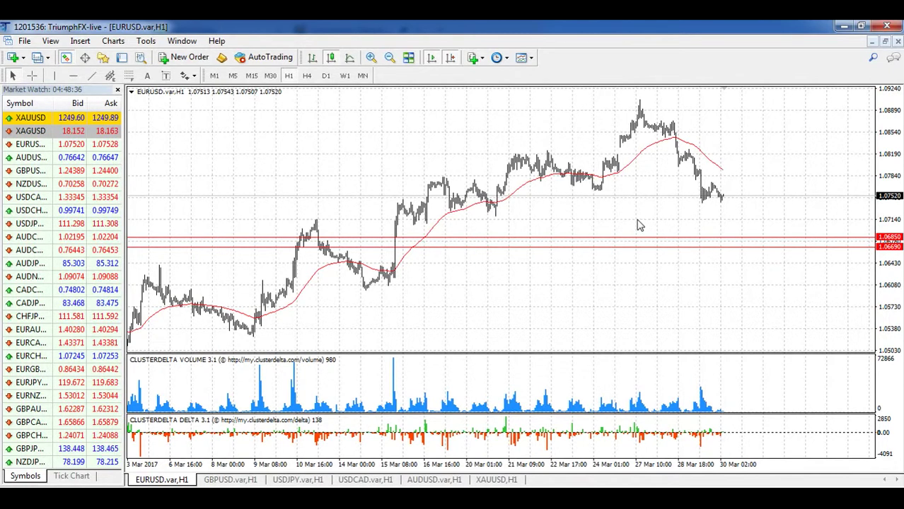
pyautogui.middleClick(730, 201)
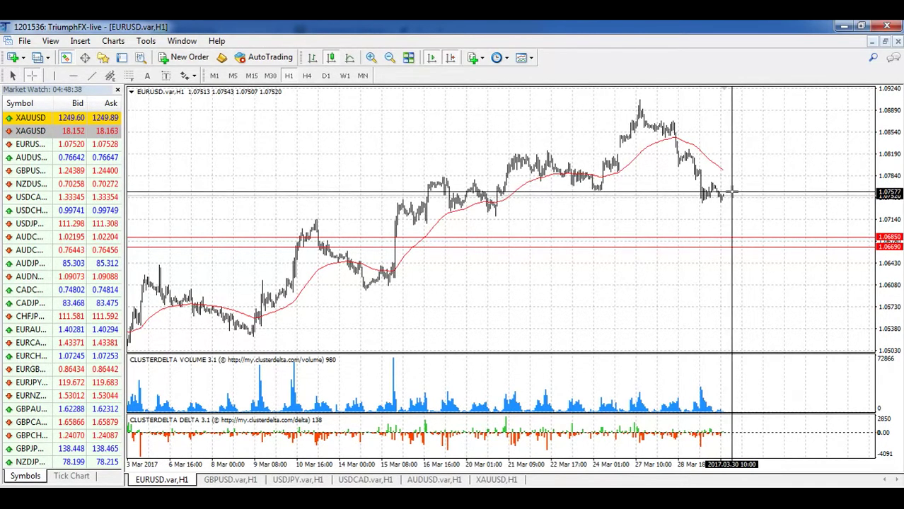
pyautogui.moveTo(735, 189); pyautogui.dragTo(731, 245)
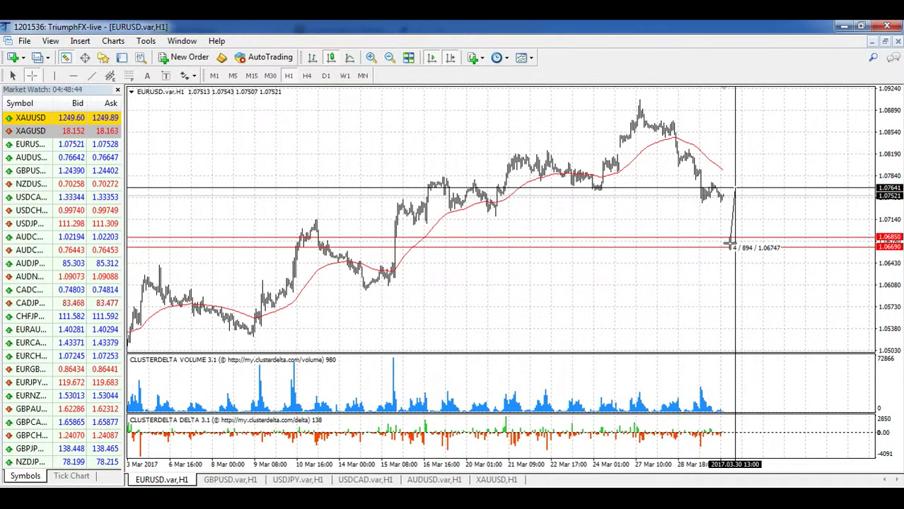
pyautogui.moveTo(731, 245); pyautogui.dragTo(706, 164)
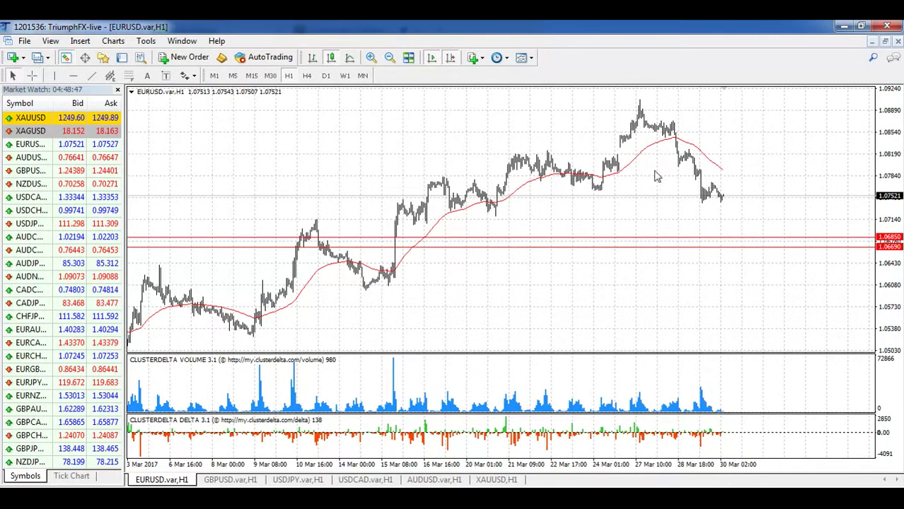
pyautogui.click(371, 60)
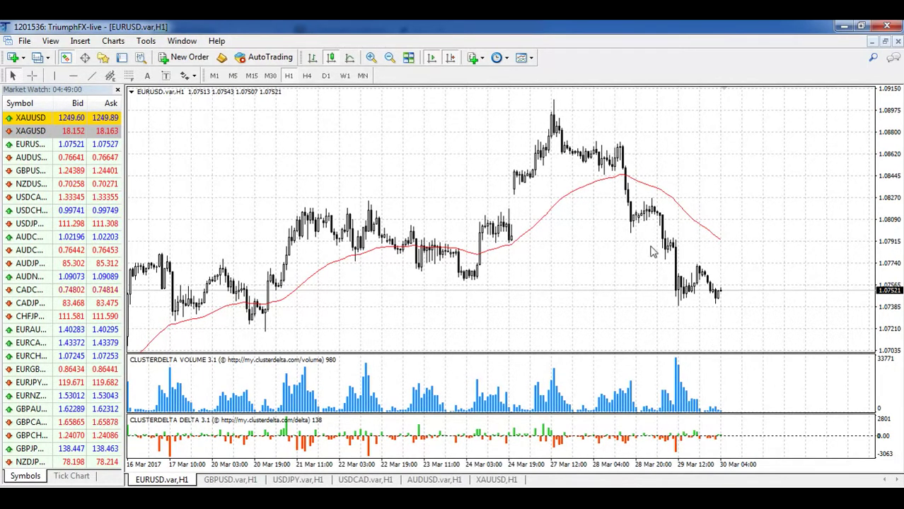
pyautogui.click(390, 59)
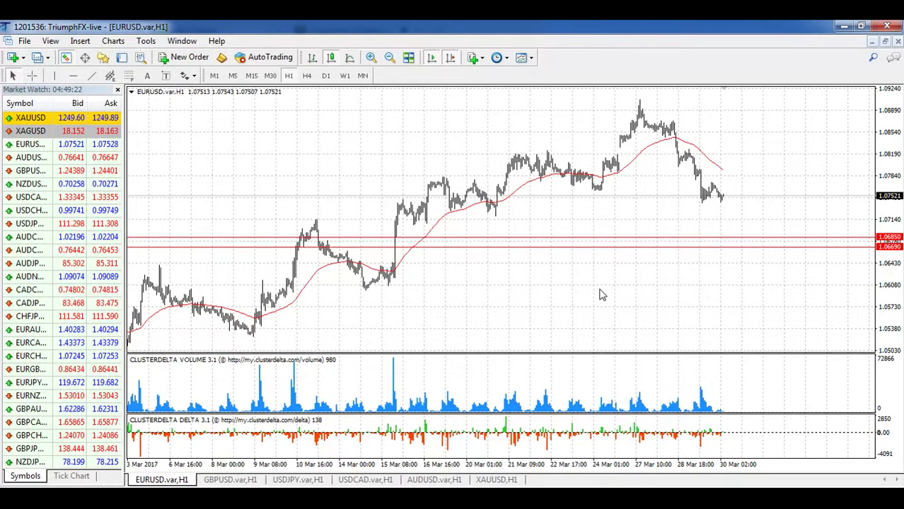
pyautogui.click(370, 58)
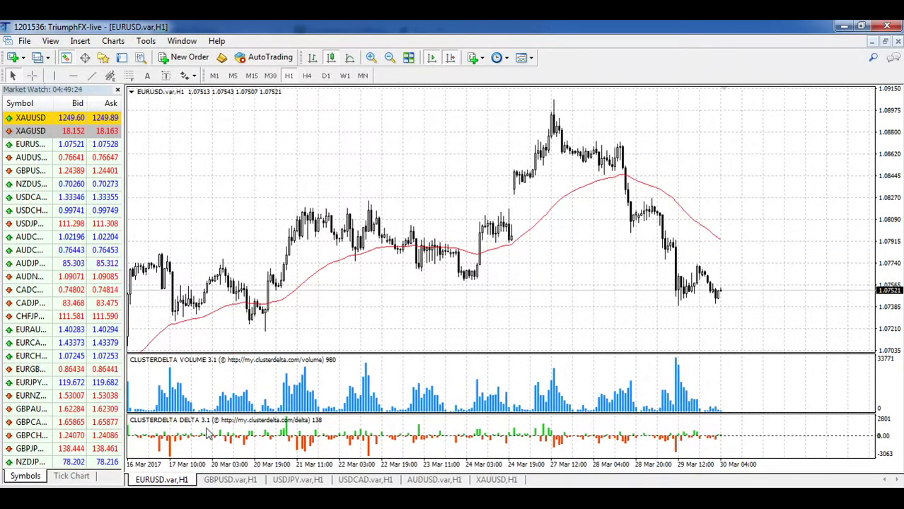
# Compare the GBPUSD H1 chart with the 6B futures chart on Signals4Deals and check the price area above the 1.24730 line
pyautogui.click(229, 480)
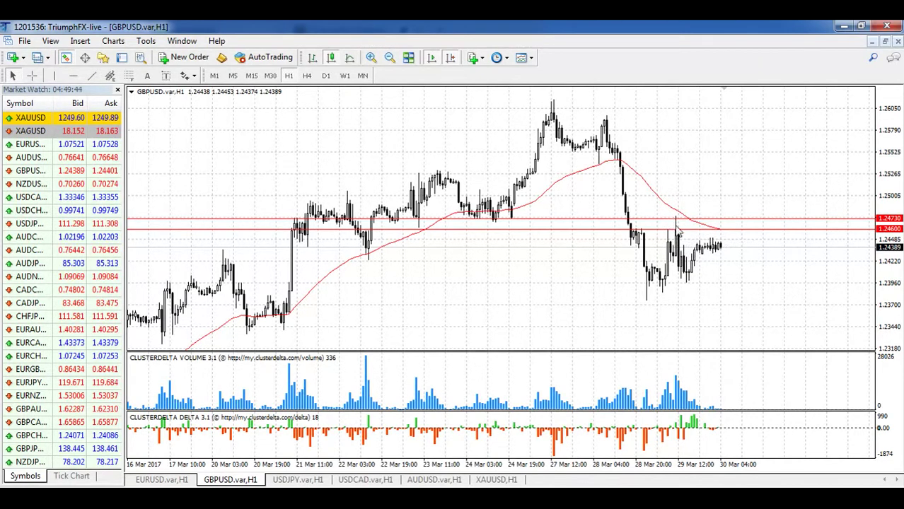
pyautogui.moveTo(688, 277)
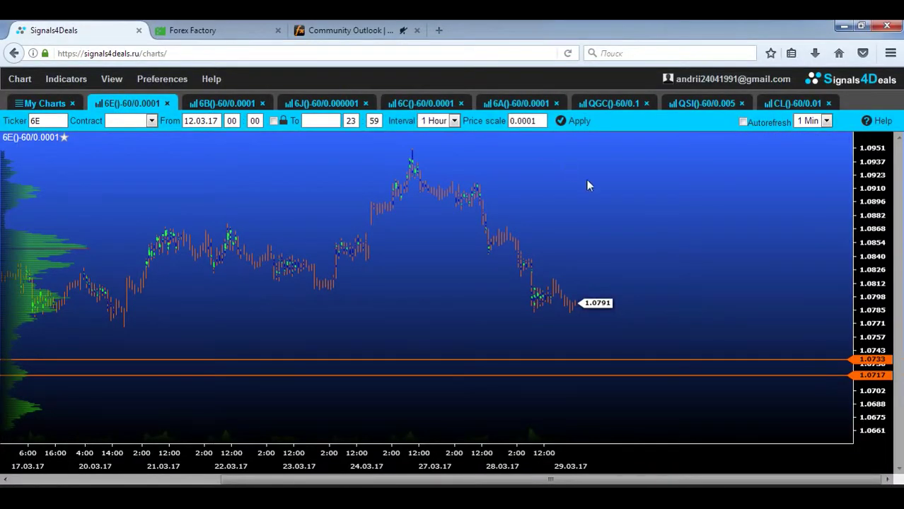
pyautogui.click(222, 104)
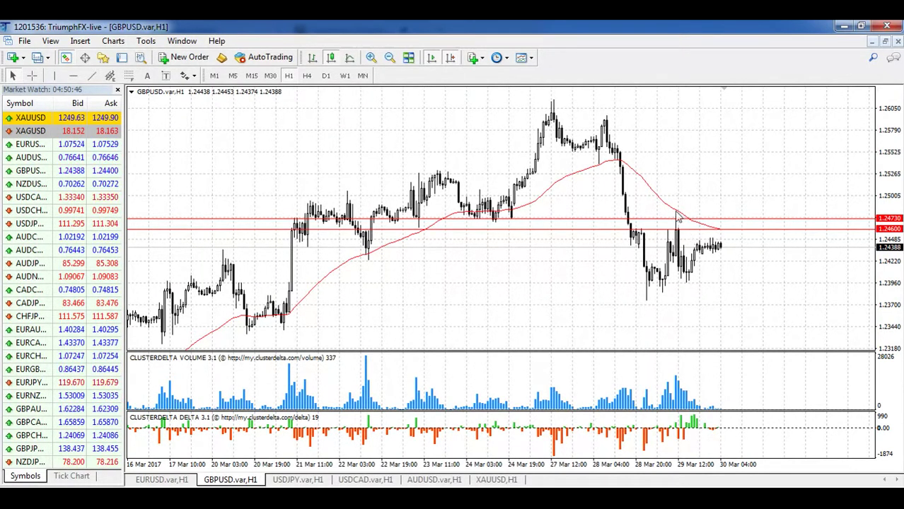
pyautogui.middleClick(728, 182)
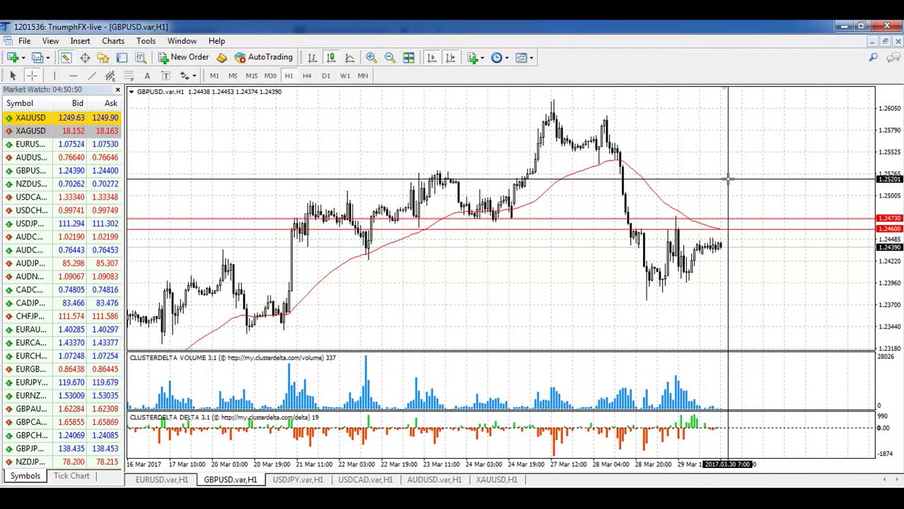
pyautogui.middleClick(728, 180)
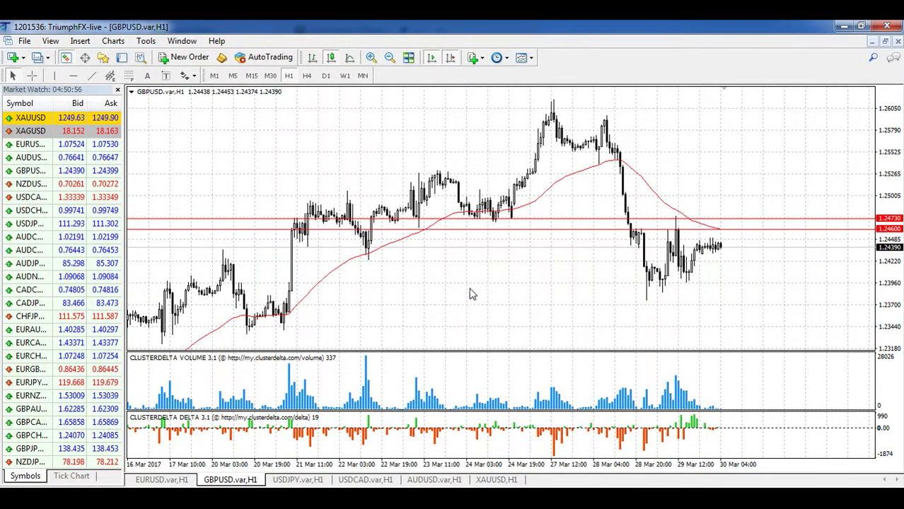
pyautogui.scroll(3, 382, 281)
pyautogui.scroll(-3, 387, 277)
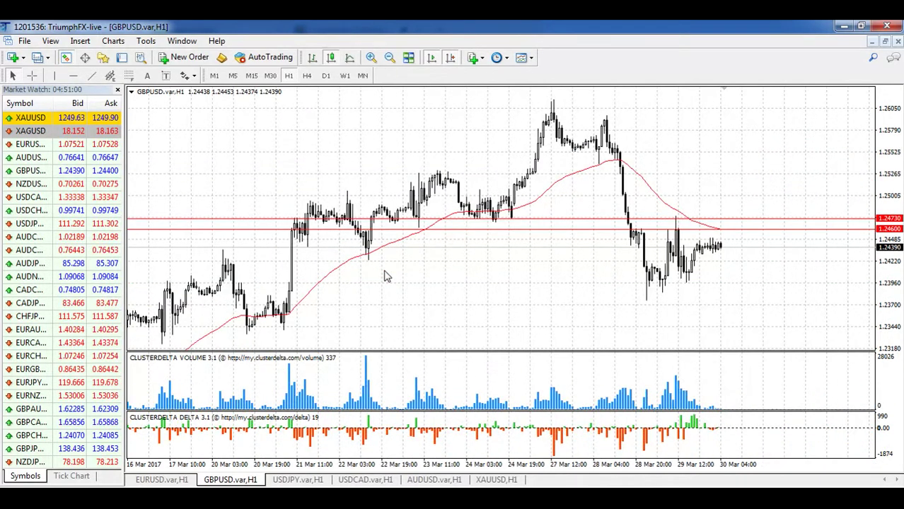
# Examine GBPUSD over a longer period and measure from above the 1.24730 line down to the latest price area
pyautogui.click(388, 58)
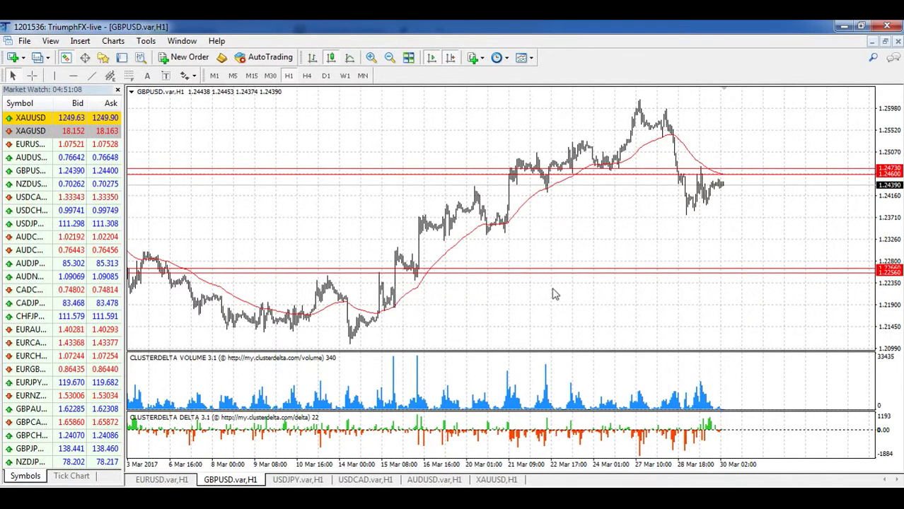
pyautogui.middleClick(746, 182)
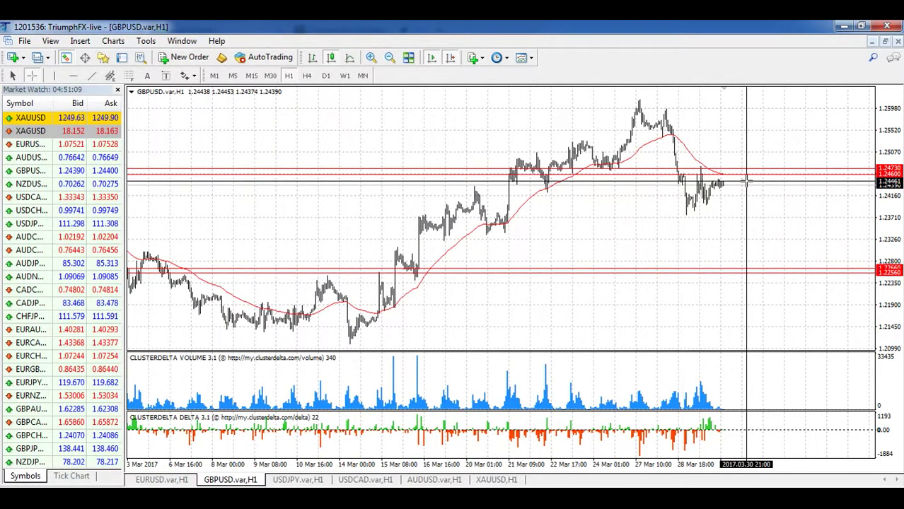
pyautogui.moveTo(740, 148); pyautogui.dragTo(742, 181)
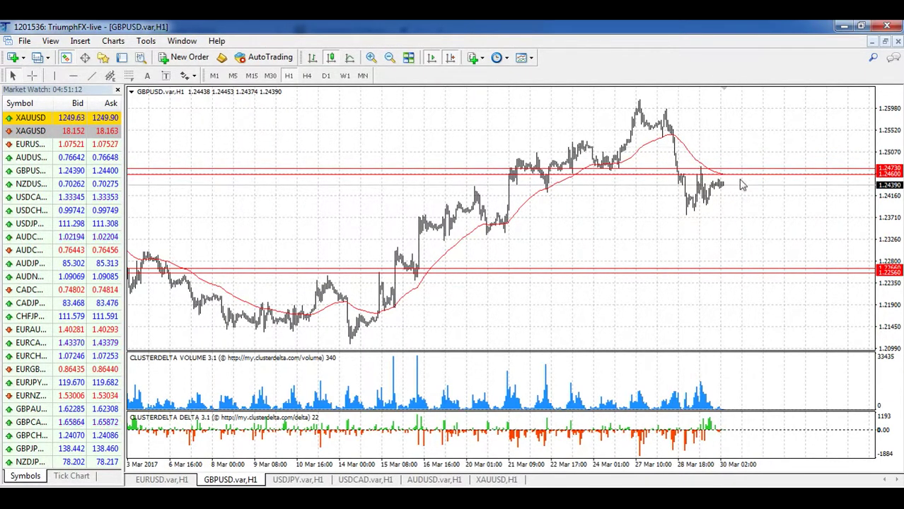
pyautogui.click(370, 61)
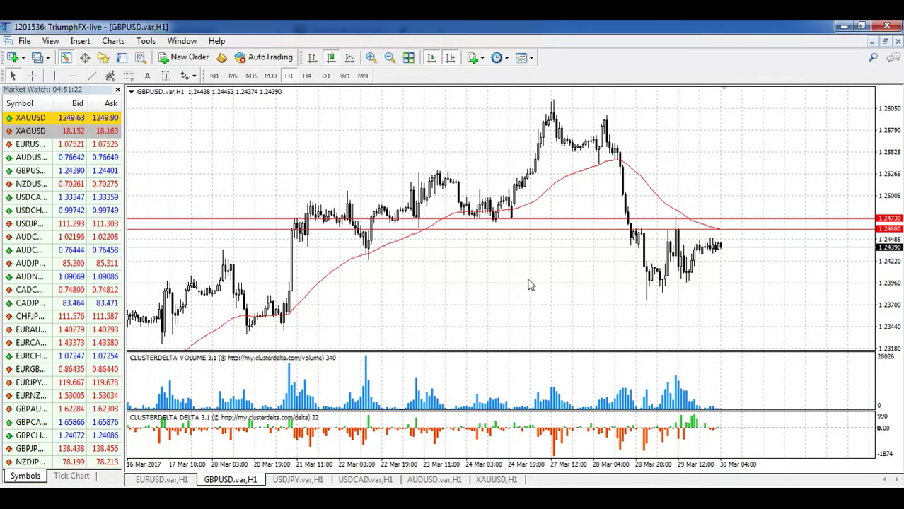
# Compare the USDJPY H1 chart in the terminal with the 6J futures chart and its orange level lines on Signals4Deals
pyautogui.click(303, 479)
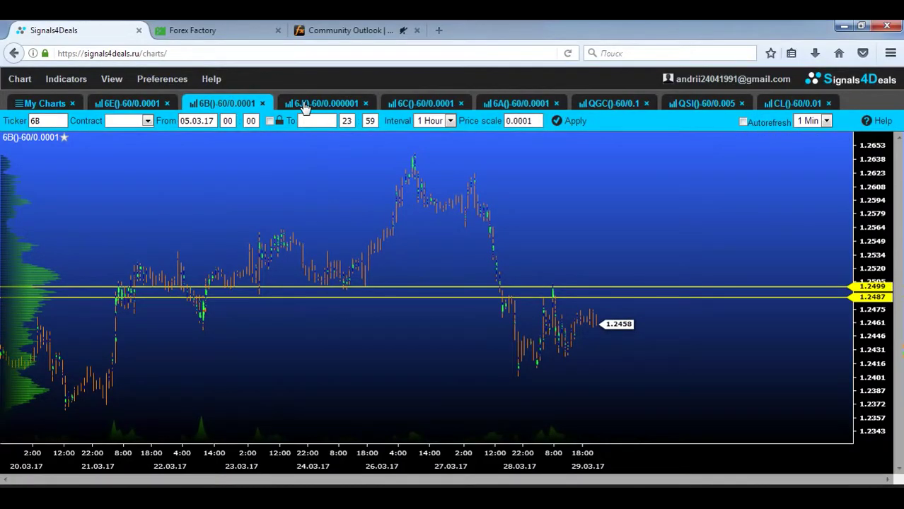
pyautogui.click(308, 104)
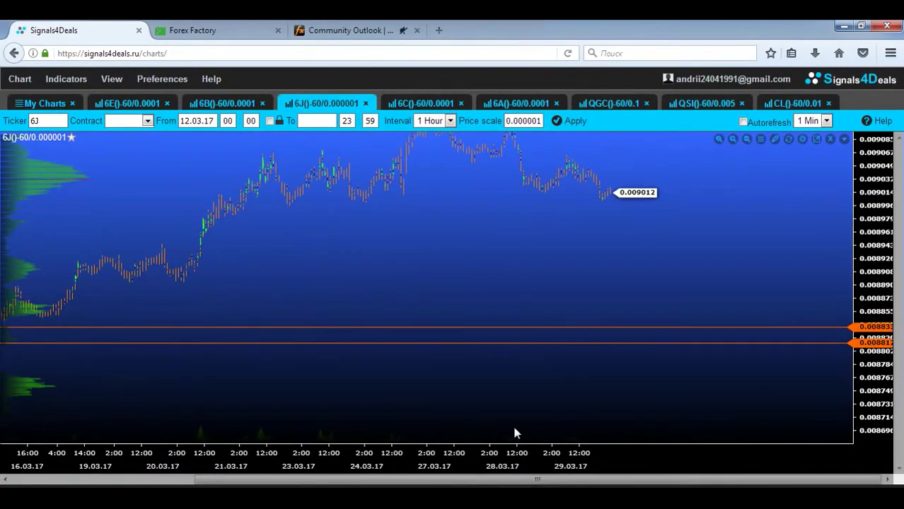
pyautogui.moveTo(460, 338); pyautogui.dragTo(456, 377)
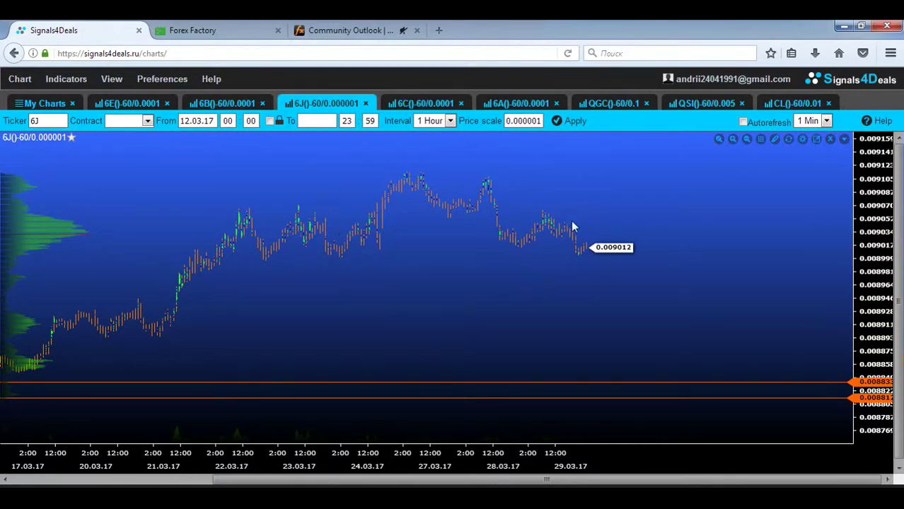
pyautogui.hotkey('alt', 'Tab')
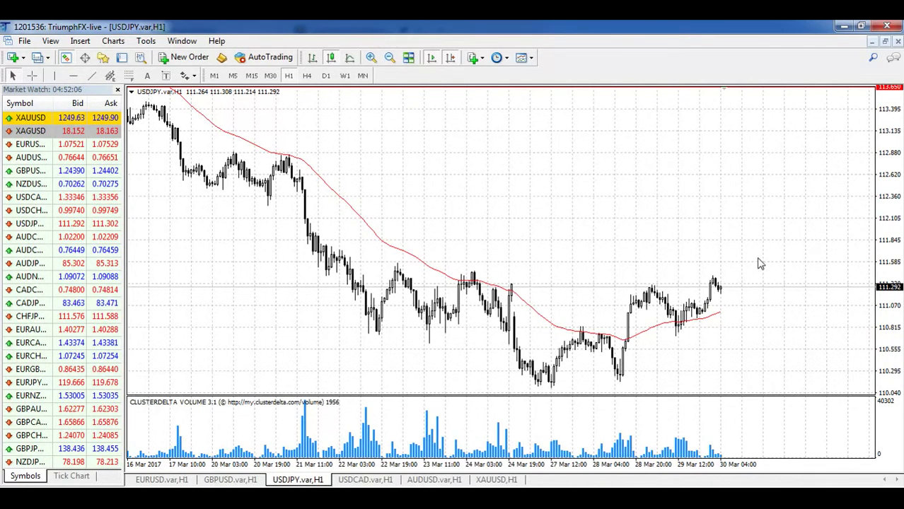
# Examine the USDCAD H1 chart over shorter and longer periods against its red and blue level lines
pyautogui.click(365, 481)
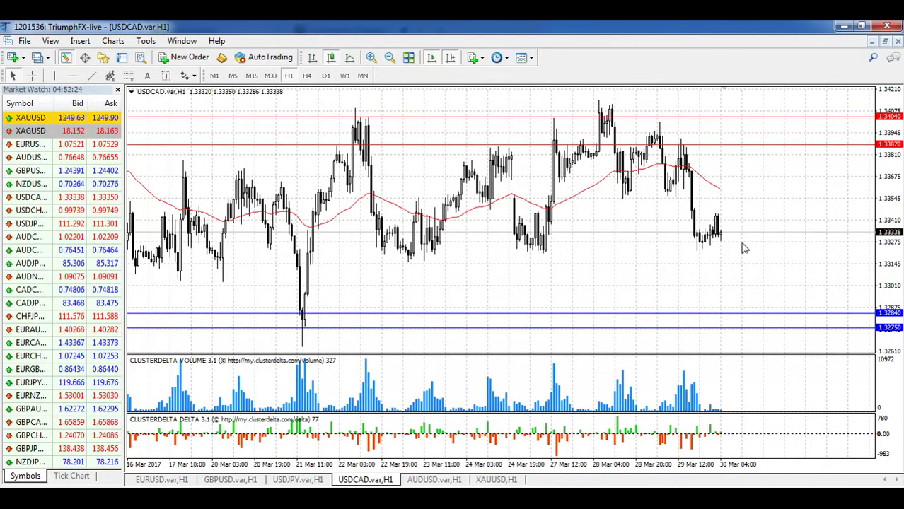
pyautogui.click(389, 57)
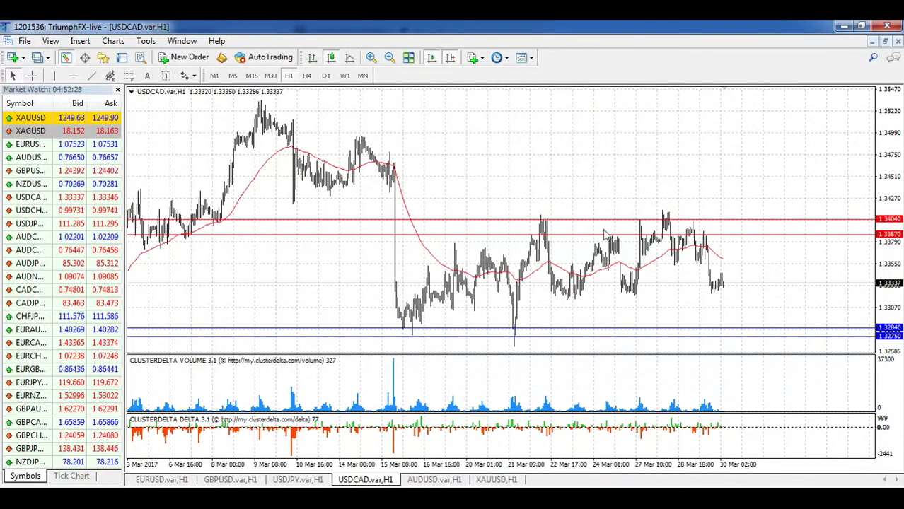
pyautogui.click(371, 57)
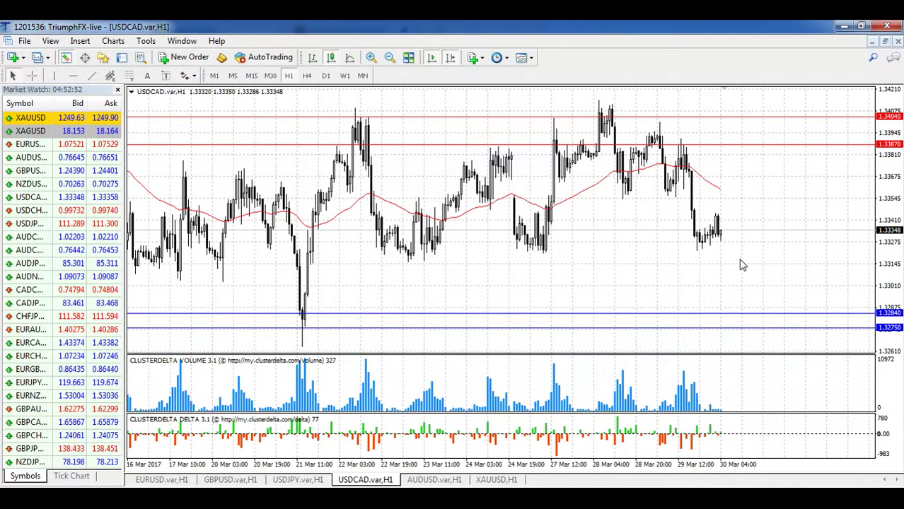
pyautogui.click(389, 58)
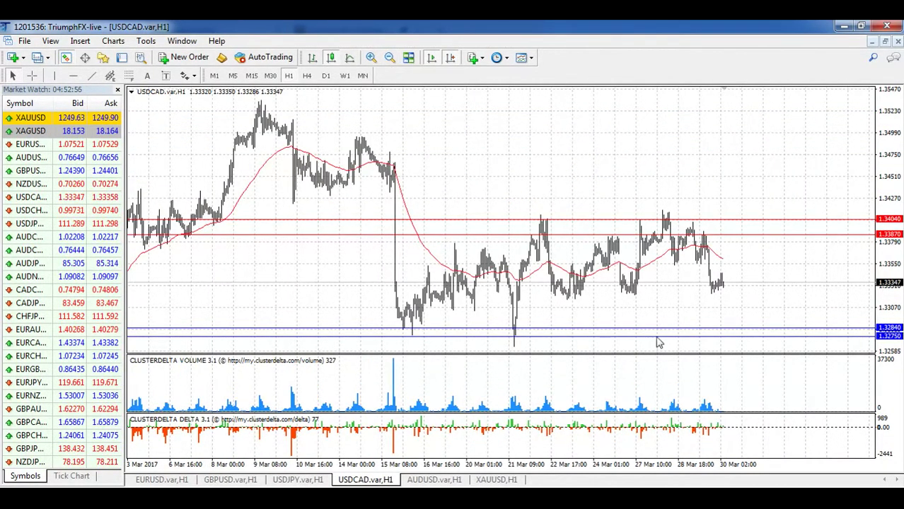
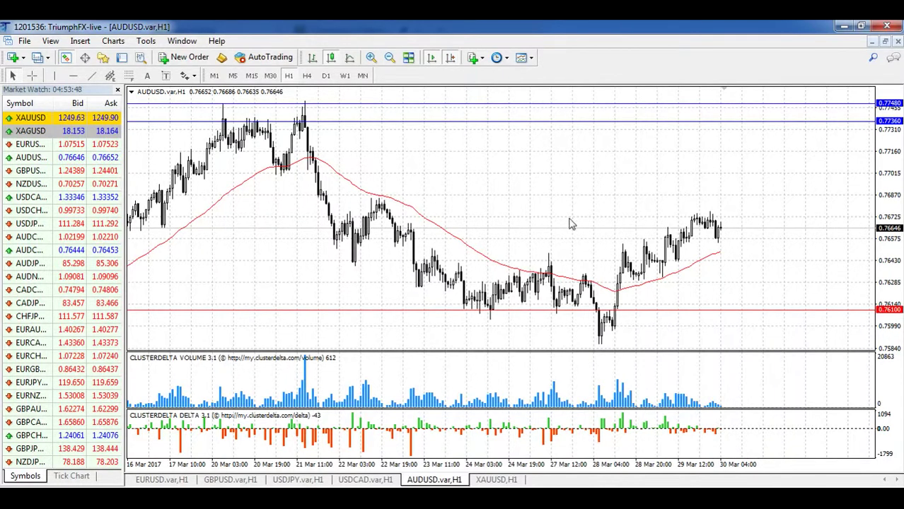
# Compare the AUDUSD H1 chart with the 6A futures chart on Signals4Deals, and view AUDUSD over a longer period against its level lines
pyautogui.click(389, 58)
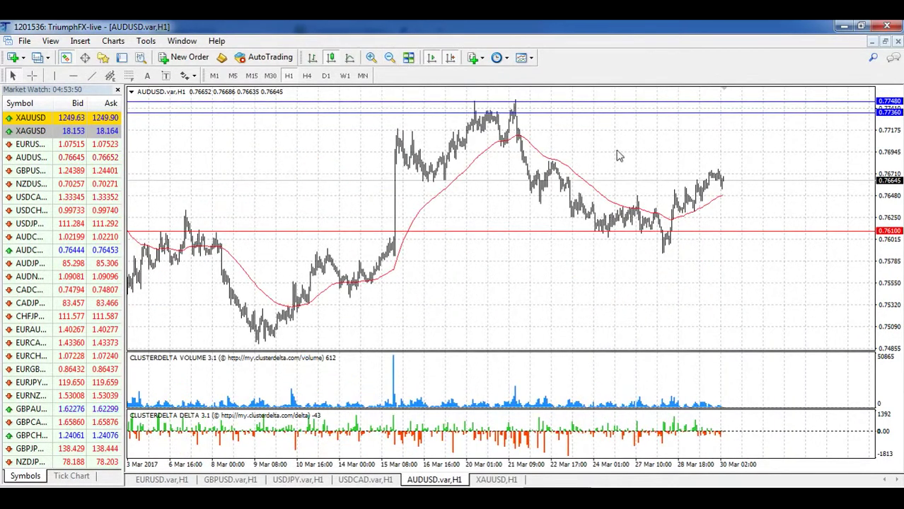
pyautogui.click(371, 58)
pyautogui.hotkey('alt', 'Tab')
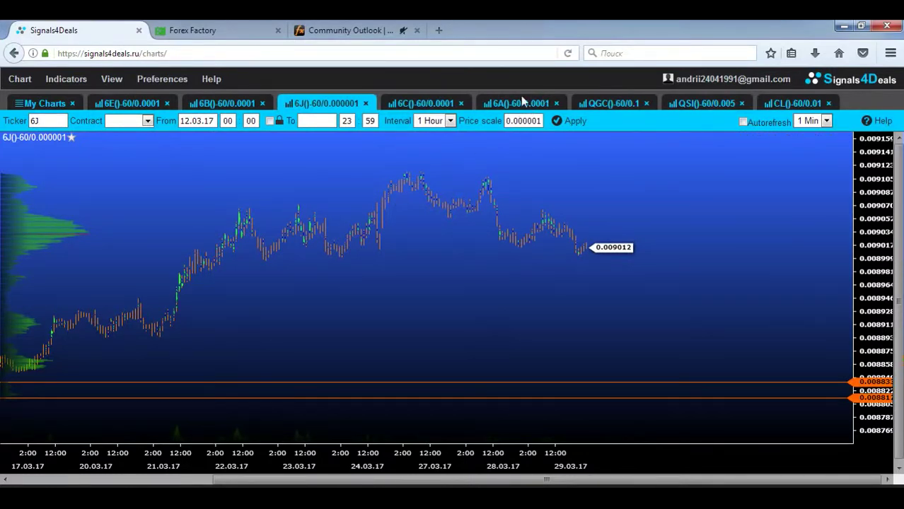
pyautogui.click(520, 101)
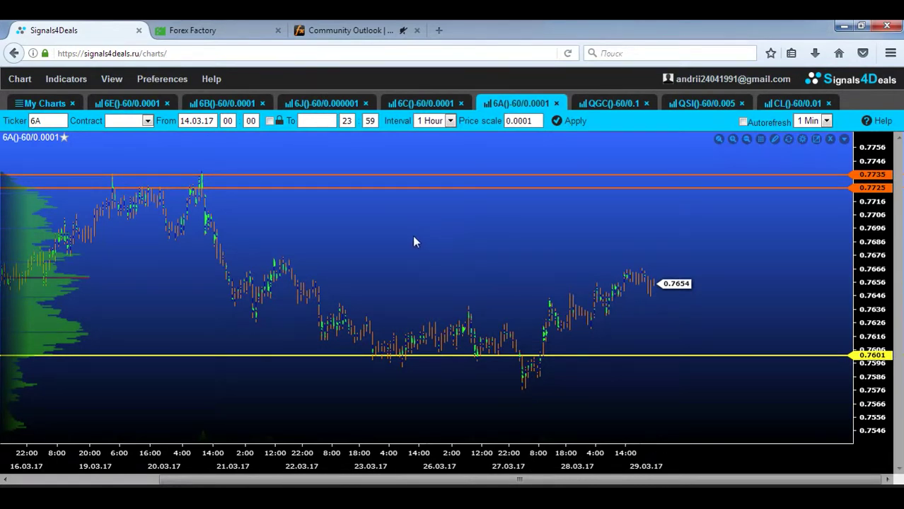
pyautogui.hotkey('alt', 'Tab')
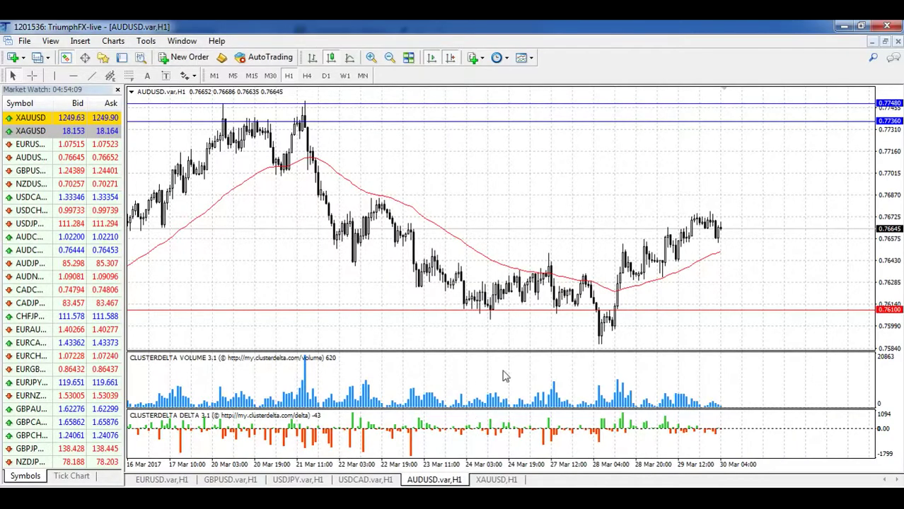
pyautogui.click(389, 58)
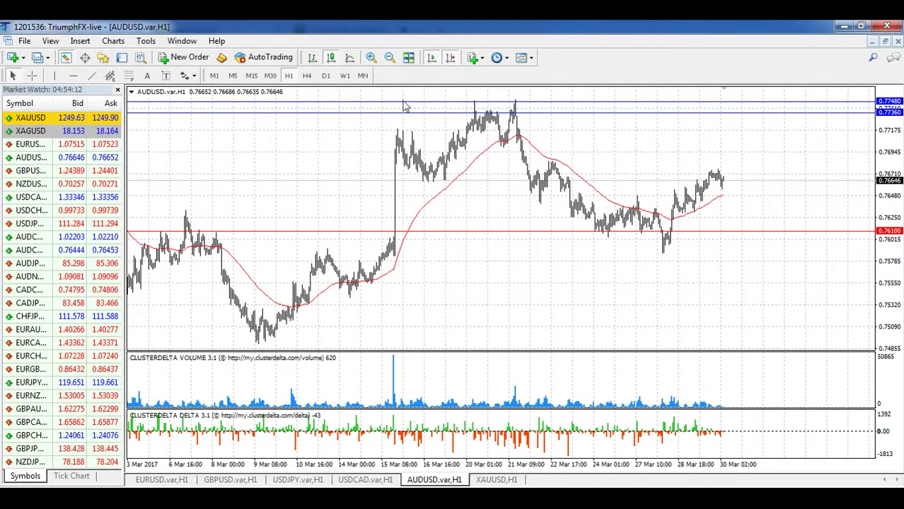
# View AUDUSD over a shorter period, and compare the XAUUSD H1 chart with the QGC futures chart on Signals4Deals
pyautogui.click(371, 57)
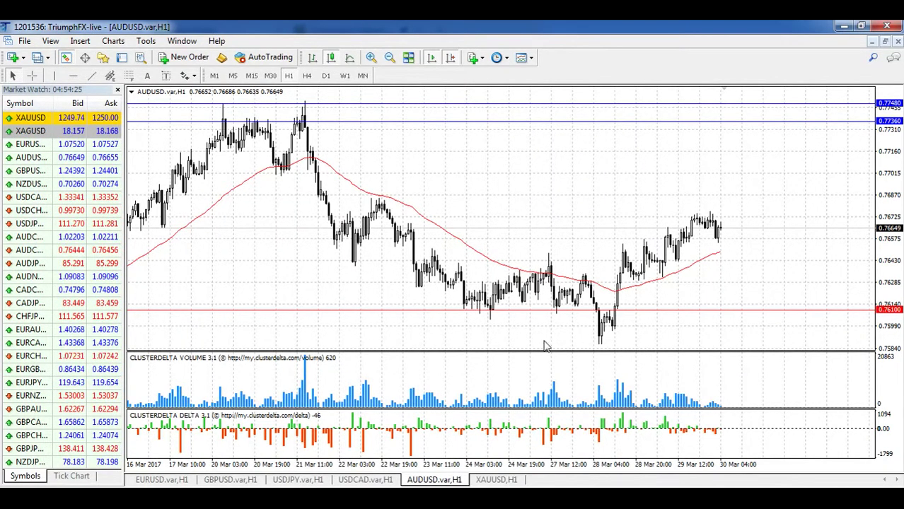
pyautogui.click(498, 481)
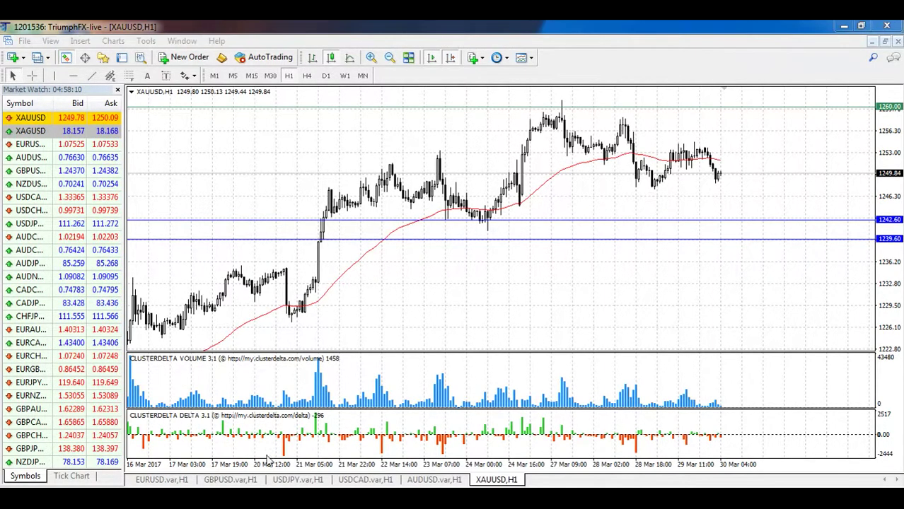
pyautogui.hotkey('alt', 'Tab')
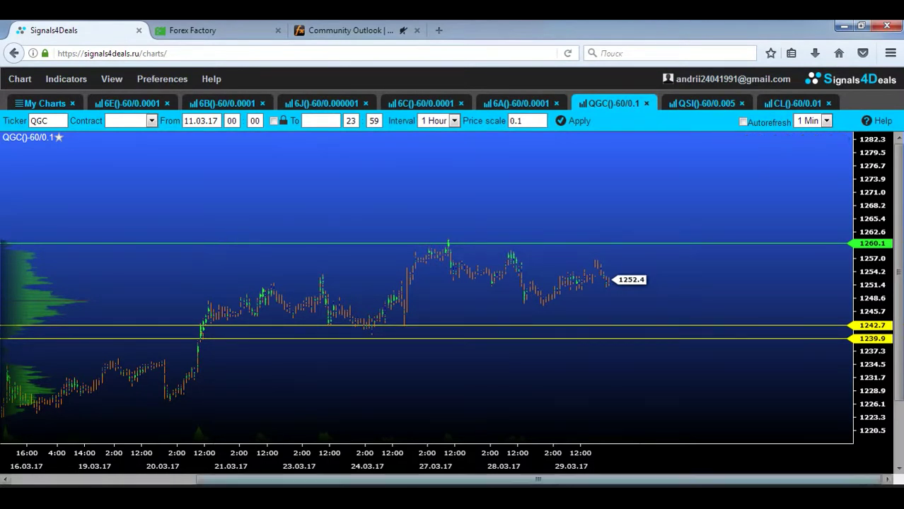
pyautogui.hotkey('alt', 'Tab')
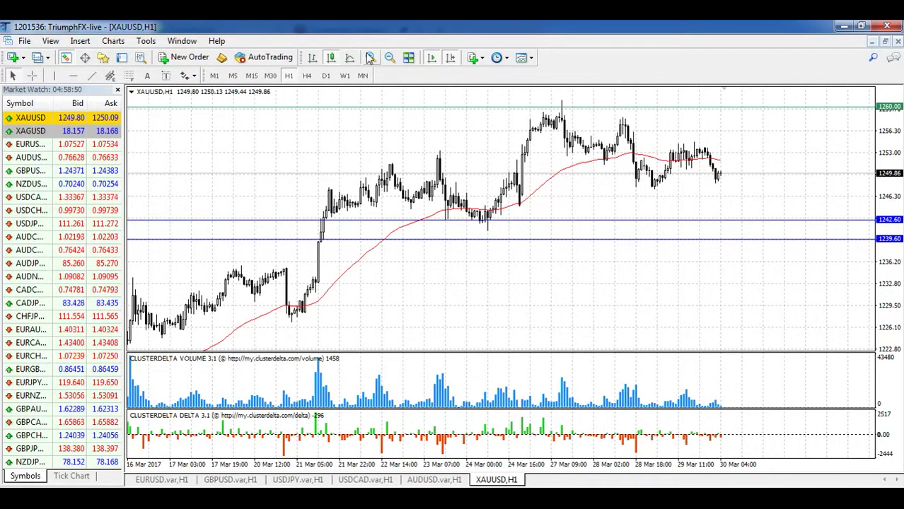
# Examine the XAUUSD H1 chart over longer and shorter periods against its green, blue and red level lines
pyautogui.click(390, 59)
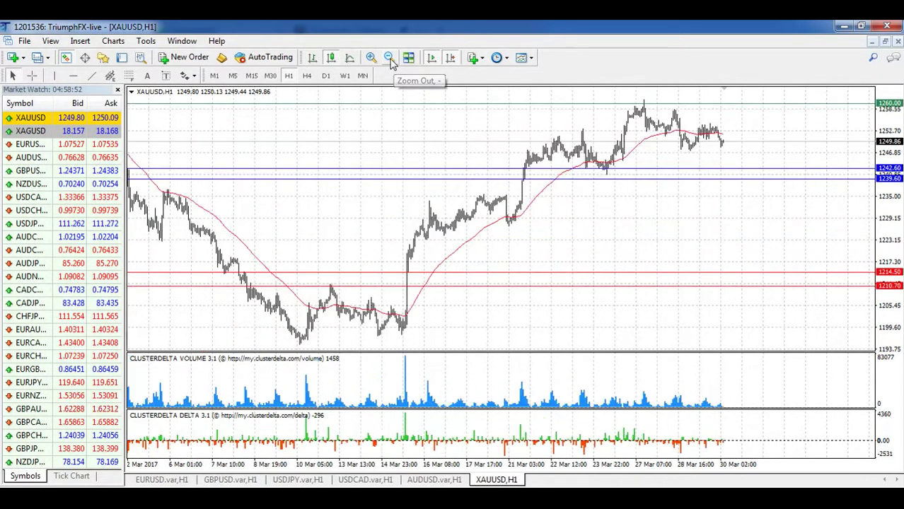
pyautogui.middleClick(527, 236)
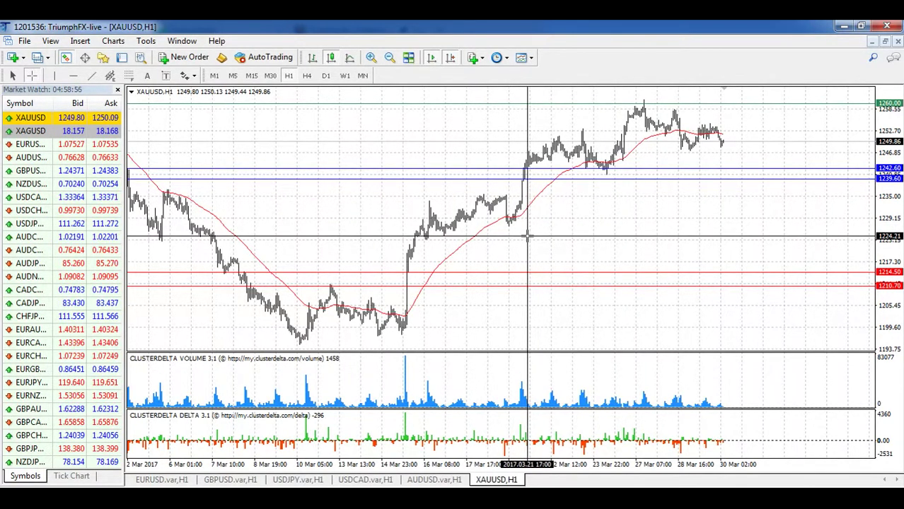
pyautogui.middleClick(527, 236)
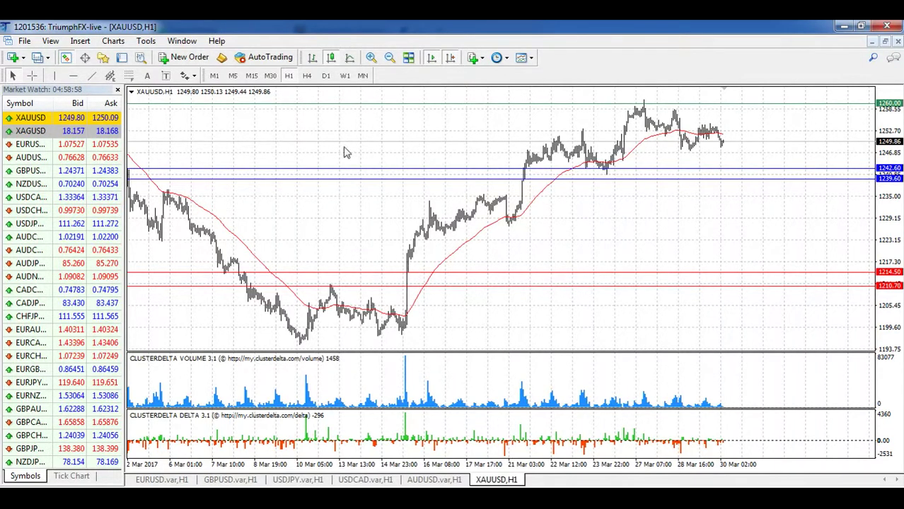
pyautogui.click(371, 58)
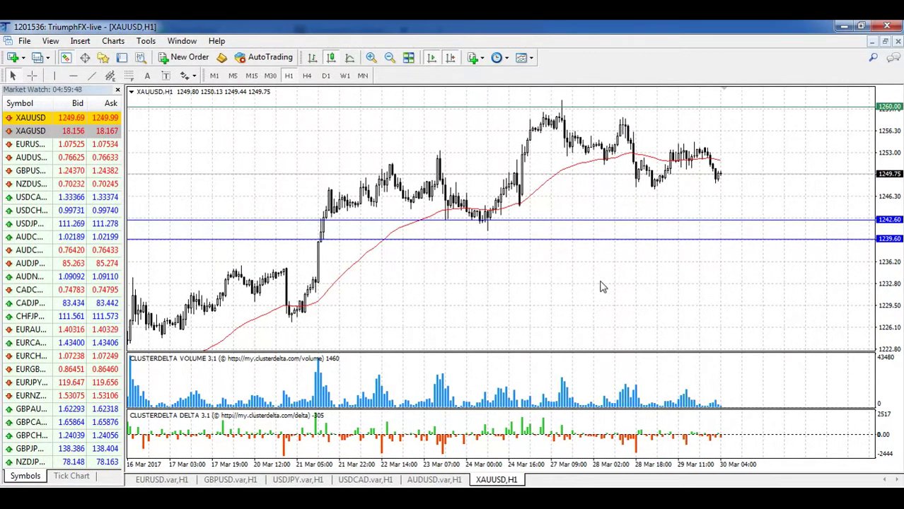
# Check the short versus long trader positions for EURUSD, GBPUSD, USDJPY, USDCAD, AUDUSD and XAUUSD in Myfxbook's Community Outlook
pyautogui.hotkey('alt', 'Tab')
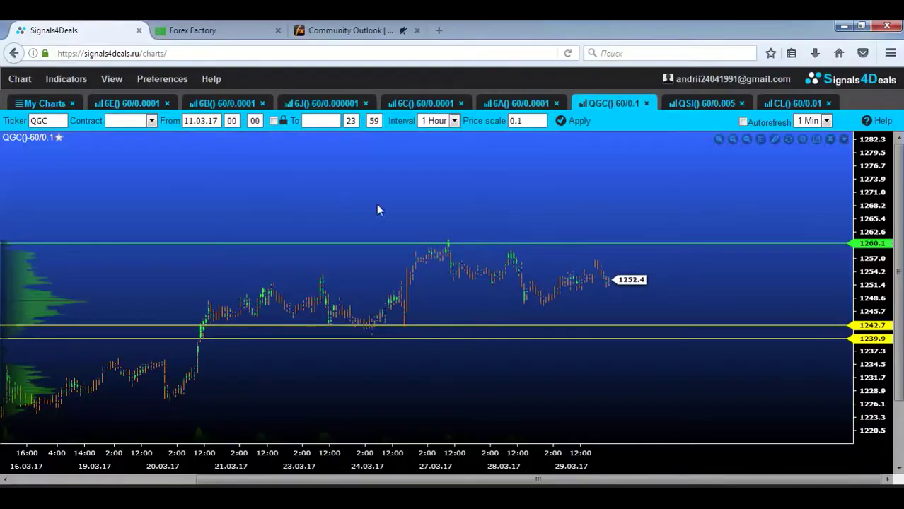
pyautogui.click(341, 28)
pyautogui.moveTo(258, 243)
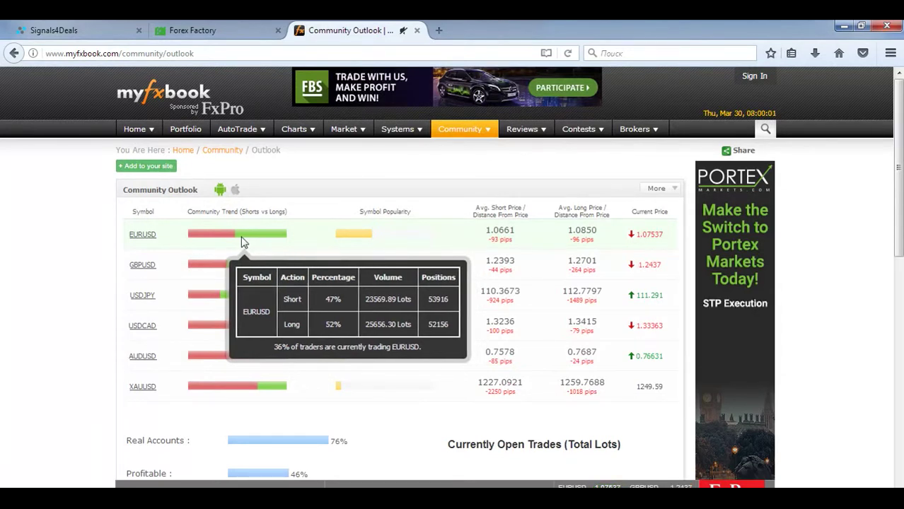
pyautogui.moveTo(200, 268)
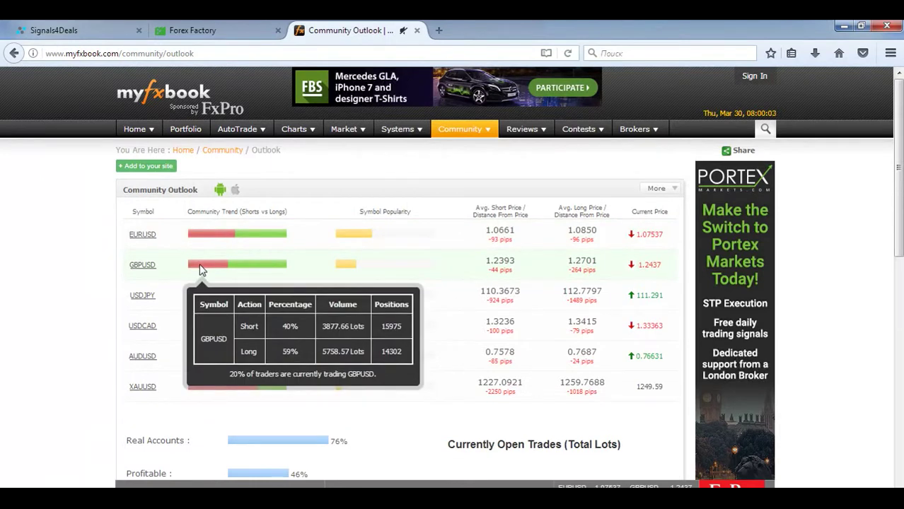
pyautogui.moveTo(205, 302)
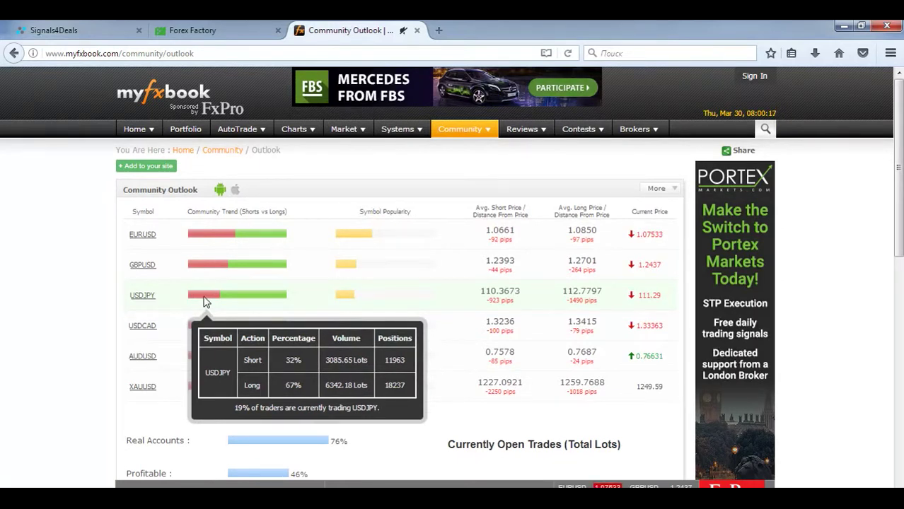
pyautogui.moveTo(199, 333)
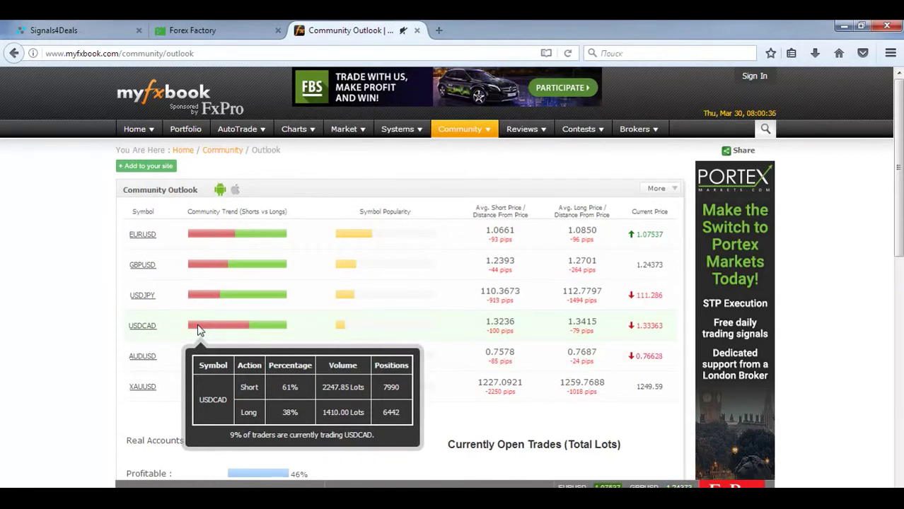
pyautogui.moveTo(141, 362)
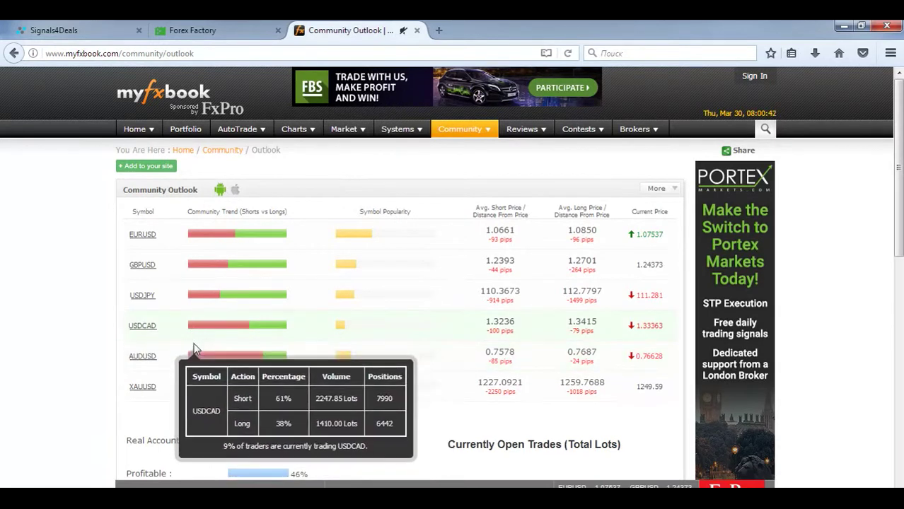
pyautogui.moveTo(178, 401)
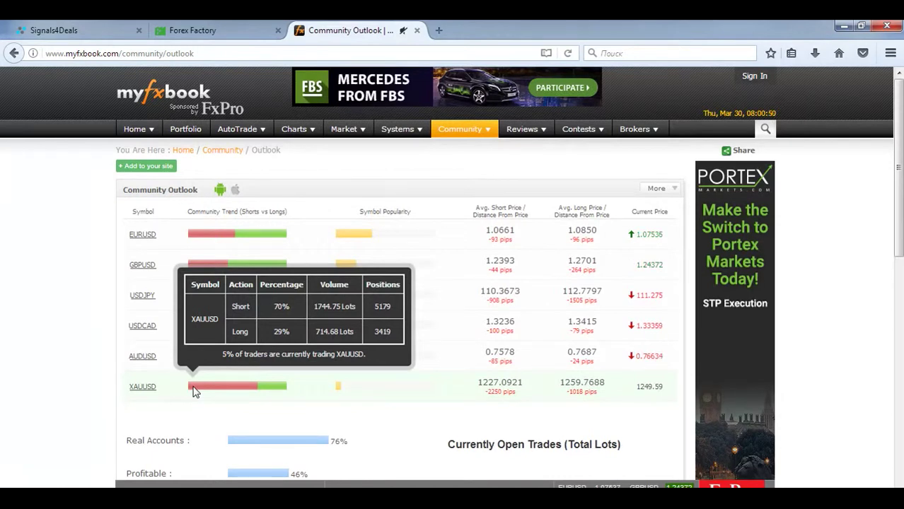
pyautogui.moveTo(208, 390)
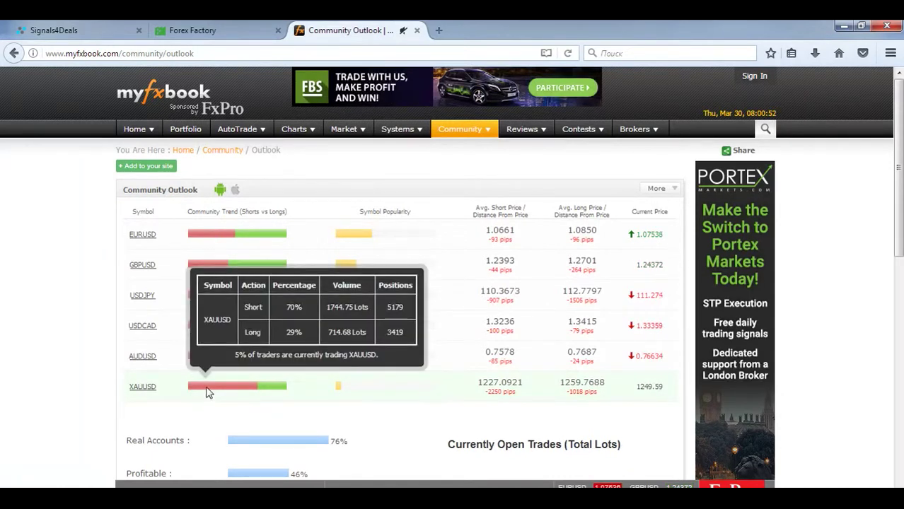
# Switch back to the TriumphFX terminal and review the XAUUSD and GBPUSD H1 charts, ending on XAUUSD
pyautogui.click(205, 496)
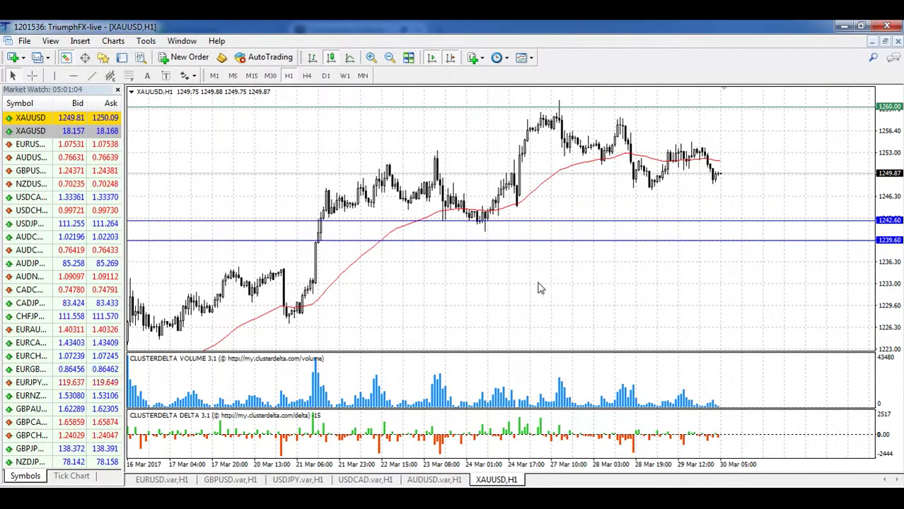
pyautogui.click(227, 479)
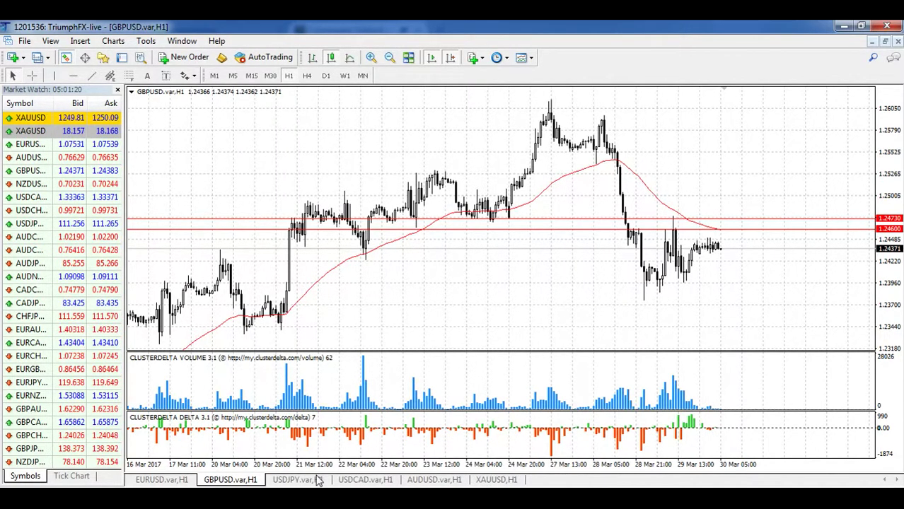
pyautogui.click(488, 481)
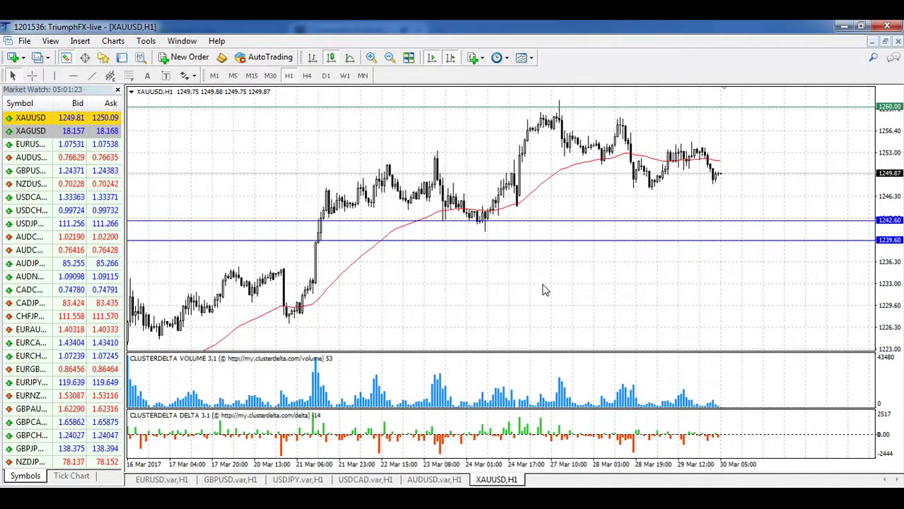